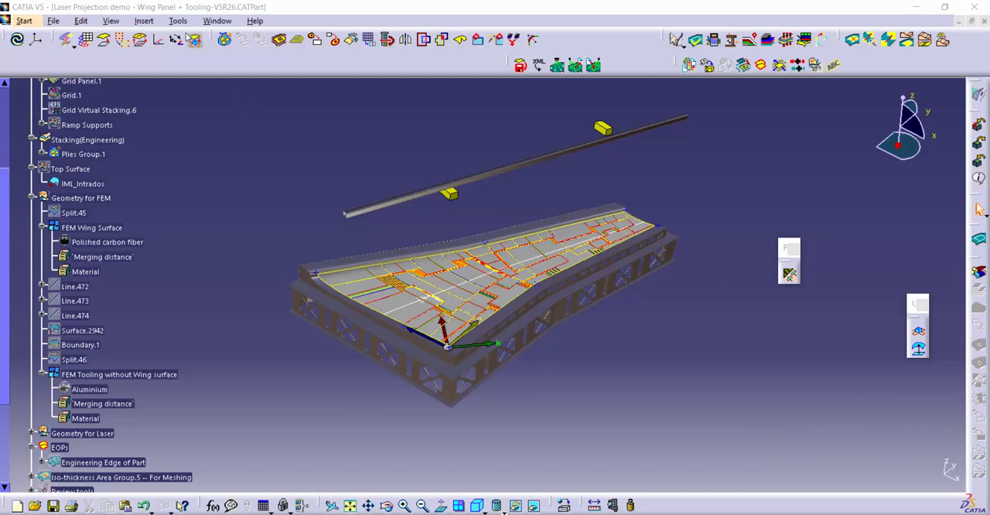
Check in the general options which shareable products are granted for composites fiber modeling and laser projection.
{"action": "left_click", "coordinate": [178, 21]}
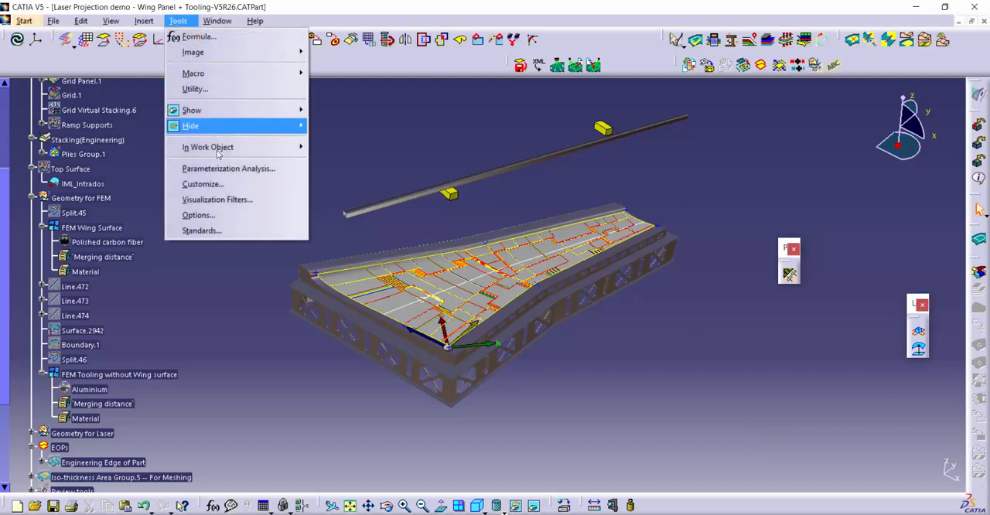
{"action": "left_click", "coordinate": [221, 215]}
{"action": "left_click", "coordinate": [482, 69]}
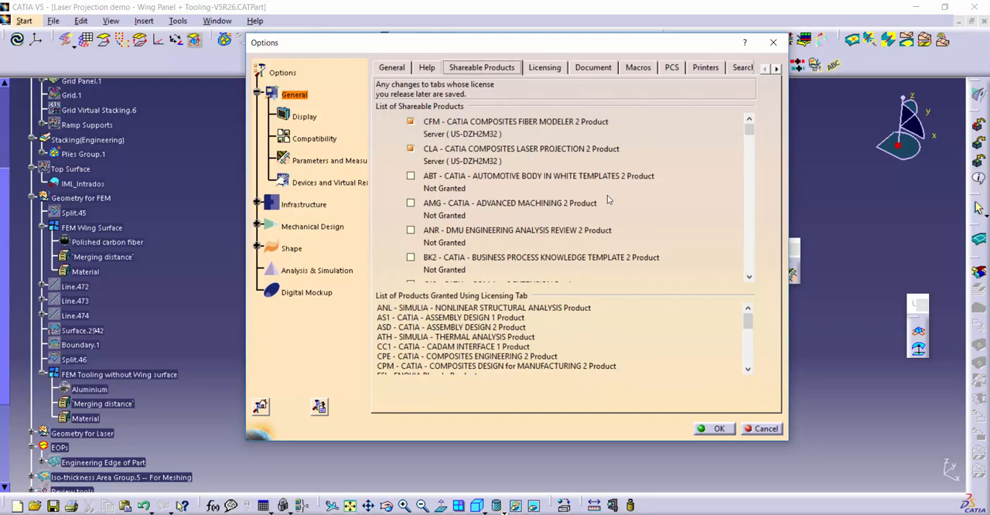
{"action": "left_click", "coordinate": [723, 431]}
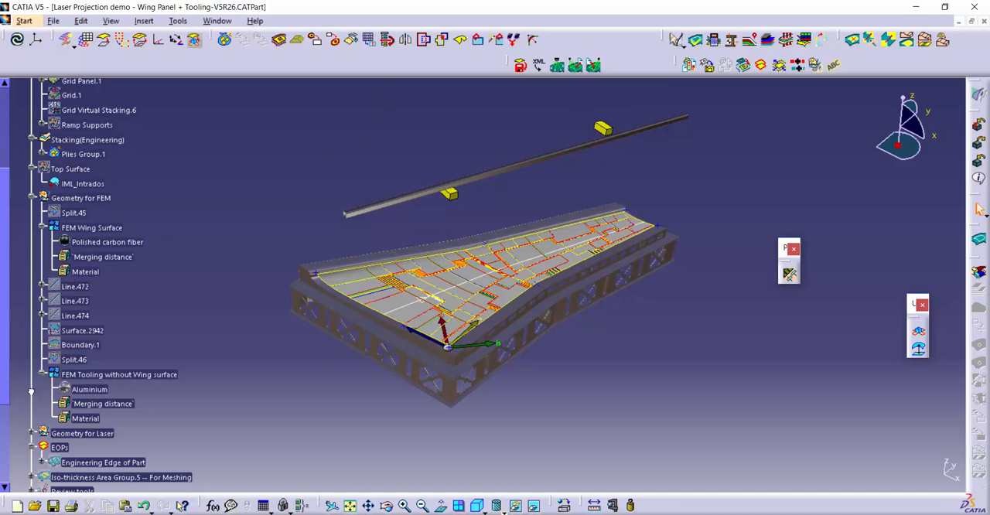
Open the definition of Laser Projector.1 and shift the projector slightly to about X 2730 mm, Y -2384 mm.
{"action": "scroll", "coordinate": [34, 389], "scroll_direction": "down", "scroll_amount": 5}
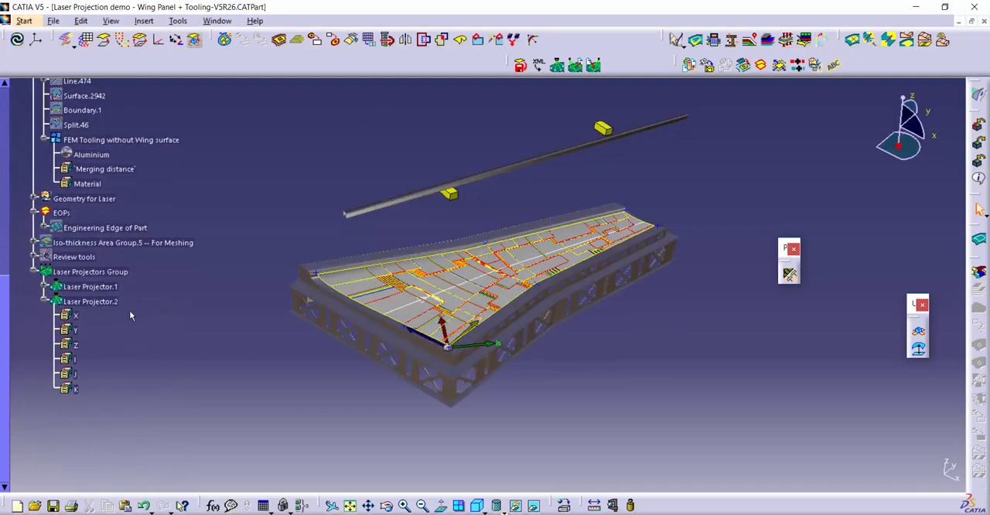
{"action": "left_click", "coordinate": [44, 303]}
{"action": "double_click", "coordinate": [108, 287]}
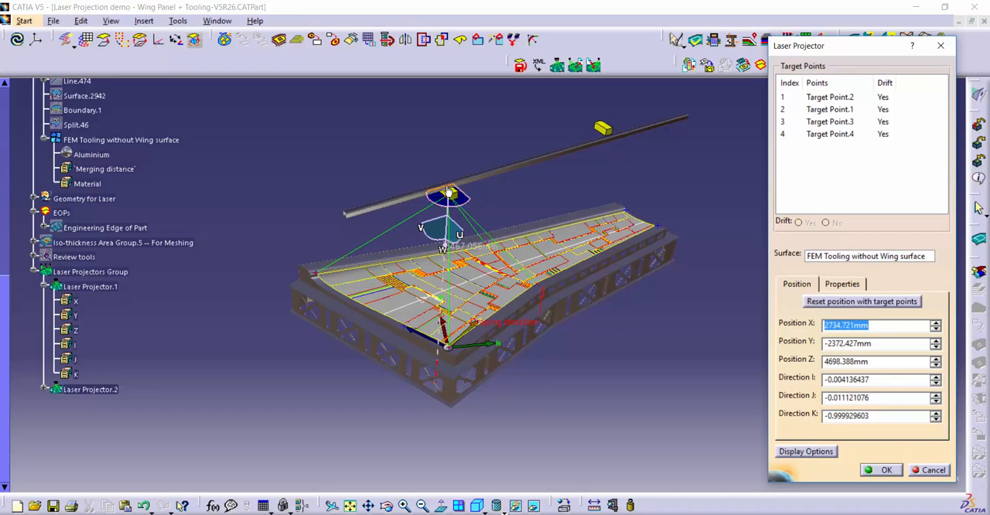
{"action": "mouse_move", "coordinate": [452, 195]}
{"action": "left_mouse_down"}
{"action": "mouse_move", "coordinate": [421, 191]}
{"action": "mouse_move", "coordinate": [449, 188]}
{"action": "left_mouse_up"}
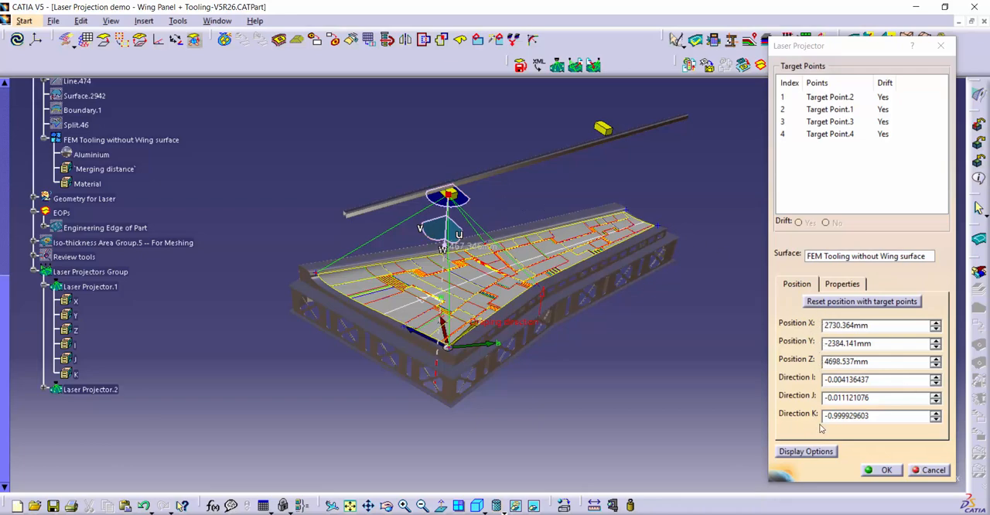
Review the available projector types in the properties of Laser Projector.1, keep Laser B and accept the definition.
{"action": "left_click", "coordinate": [843, 284]}
{"action": "left_click", "coordinate": [937, 302]}
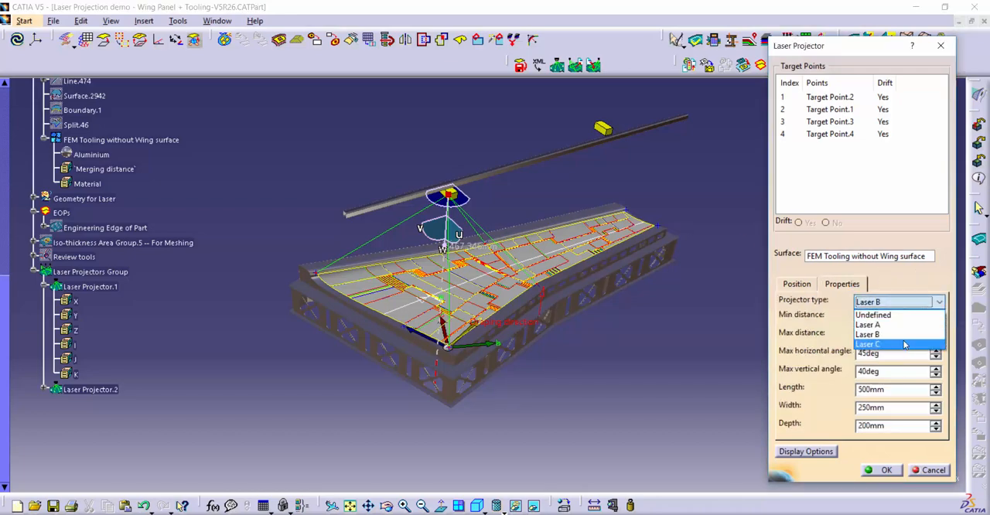
{"action": "left_click", "coordinate": [725, 219]}
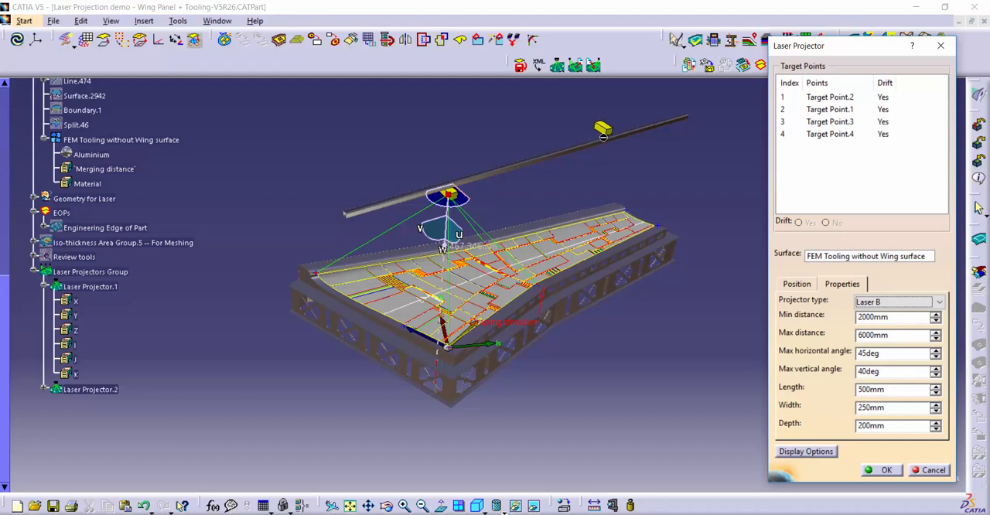
{"action": "left_click", "coordinate": [940, 303]}
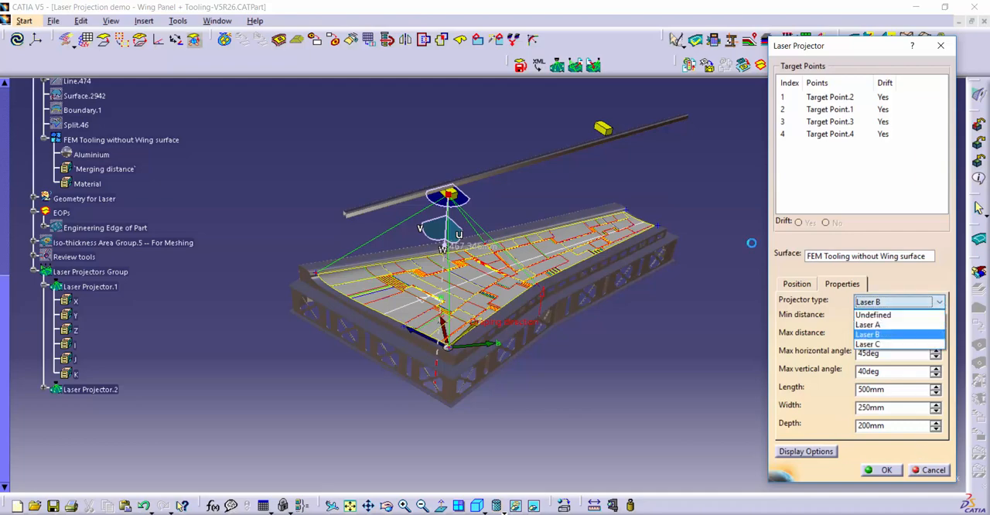
{"action": "left_click", "coordinate": [916, 285]}
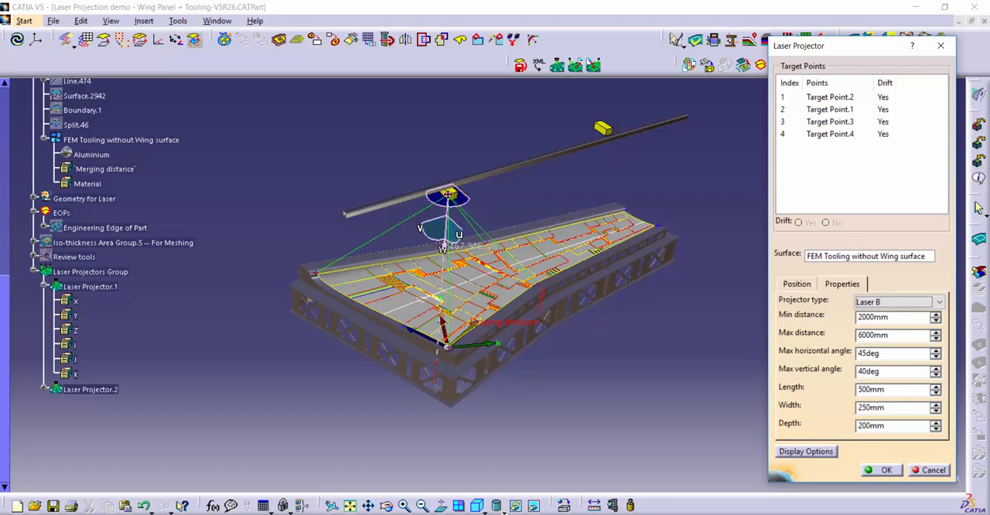
{"action": "left_click", "coordinate": [913, 303]}
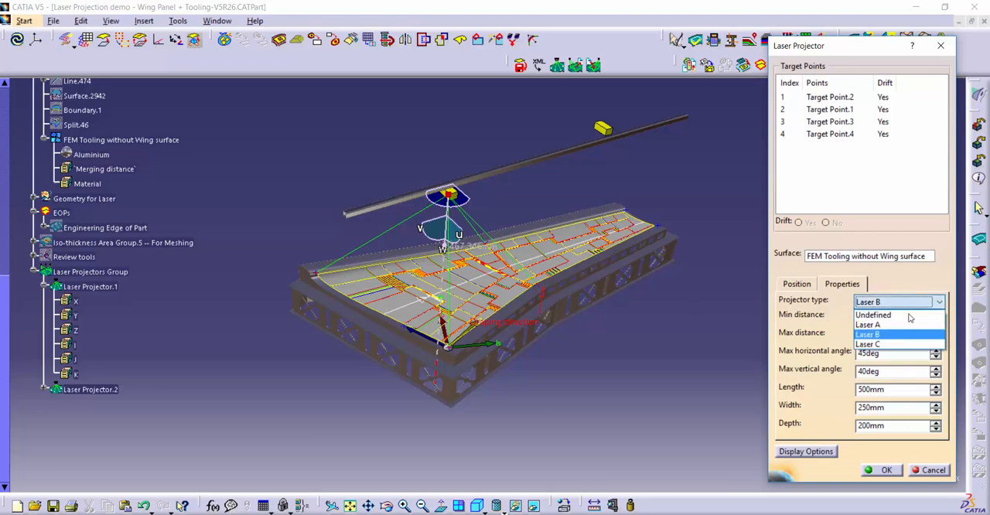
{"action": "left_click", "coordinate": [725, 231]}
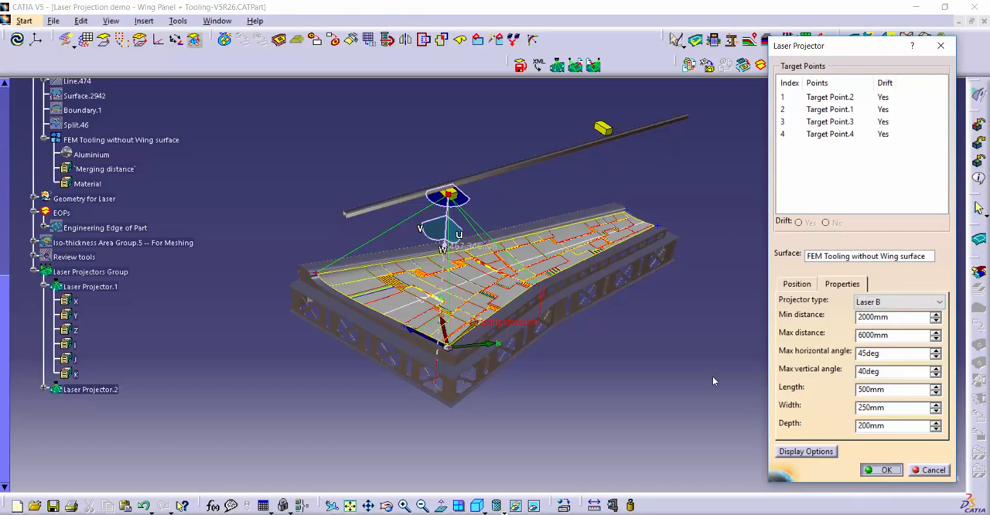
{"action": "left_click", "coordinate": [886, 471]}
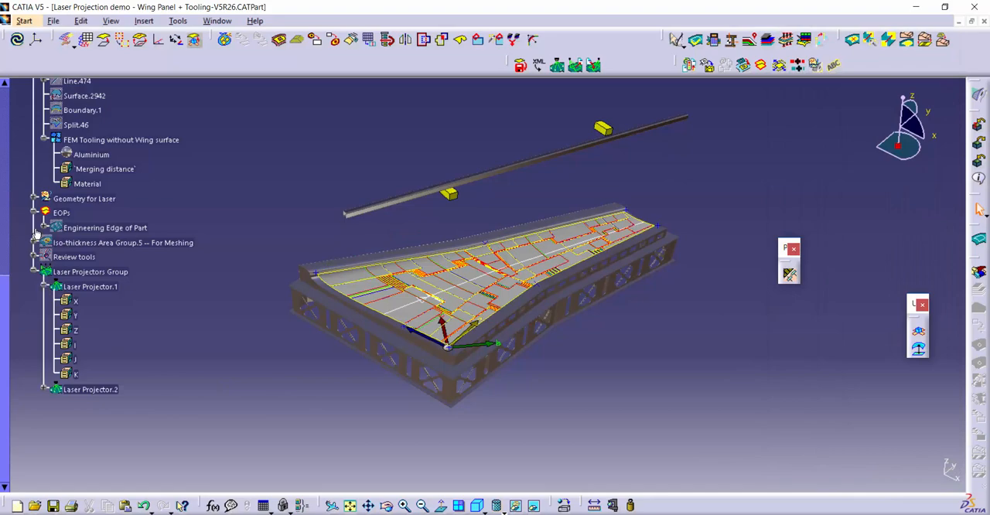
Review the target points and position of Laser Projector.2 and close its definition.
{"action": "left_click", "coordinate": [43, 286]}
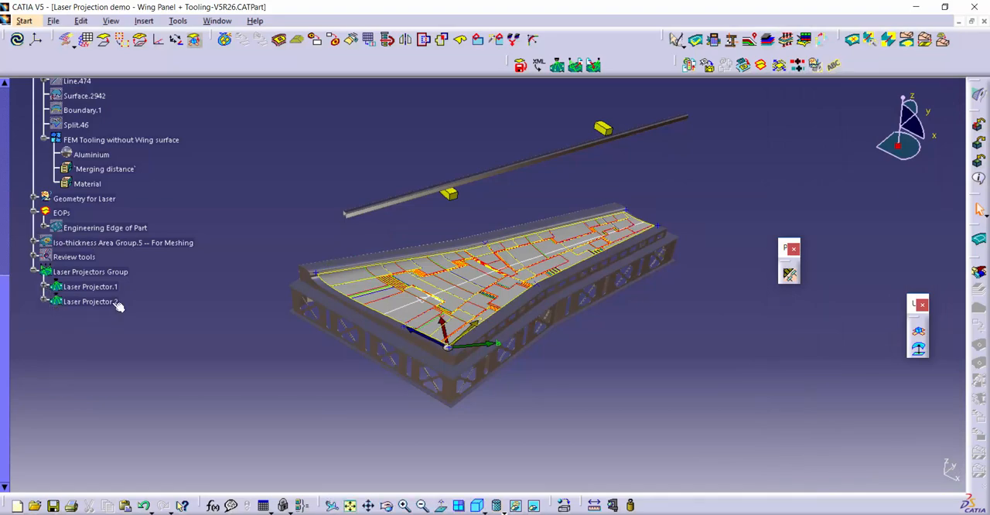
{"action": "left_click", "coordinate": [111, 302]}
{"action": "double_click", "coordinate": [110, 302]}
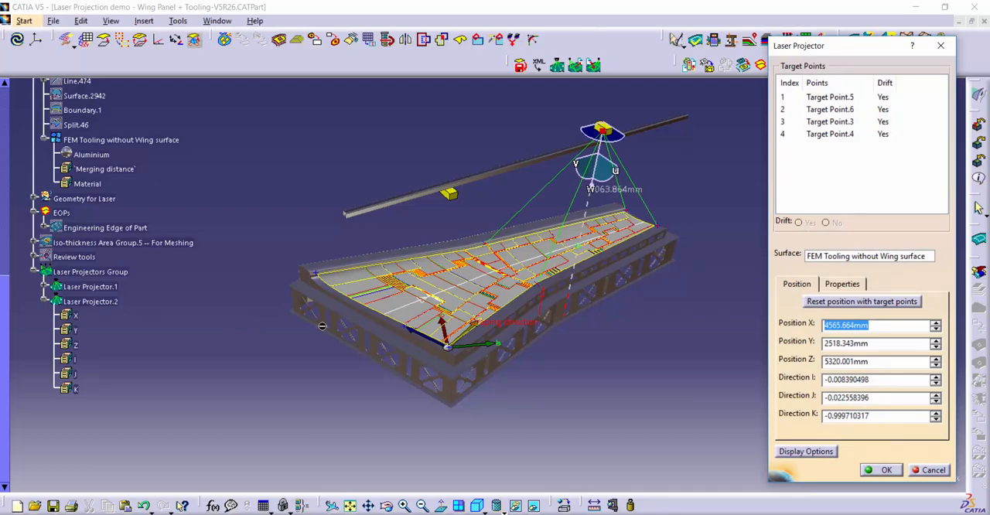
{"action": "left_click", "coordinate": [883, 470]}
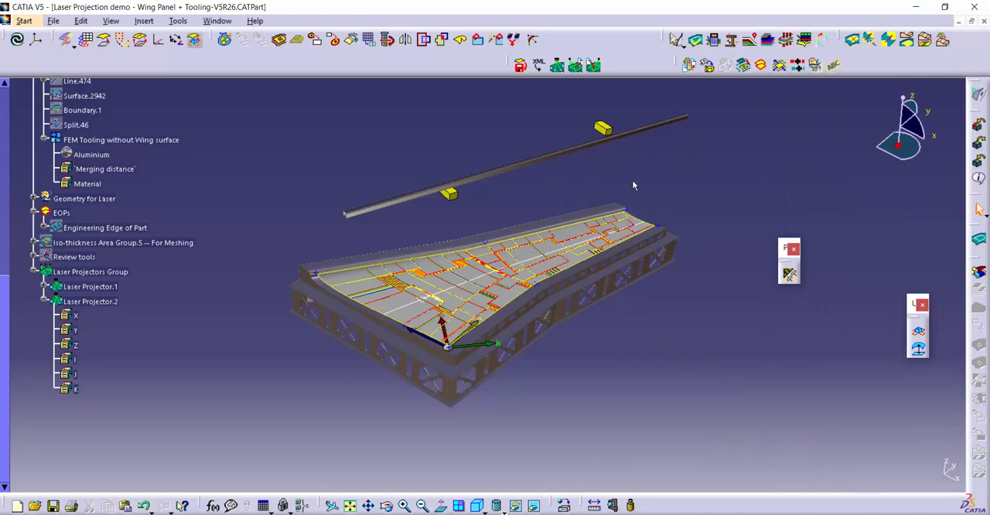
Start Laser Projection Export, resize its dialog clear of the model and review the export formats, keeping VIRTEK (.ply, .cal).
{"action": "left_click", "coordinate": [576, 67]}
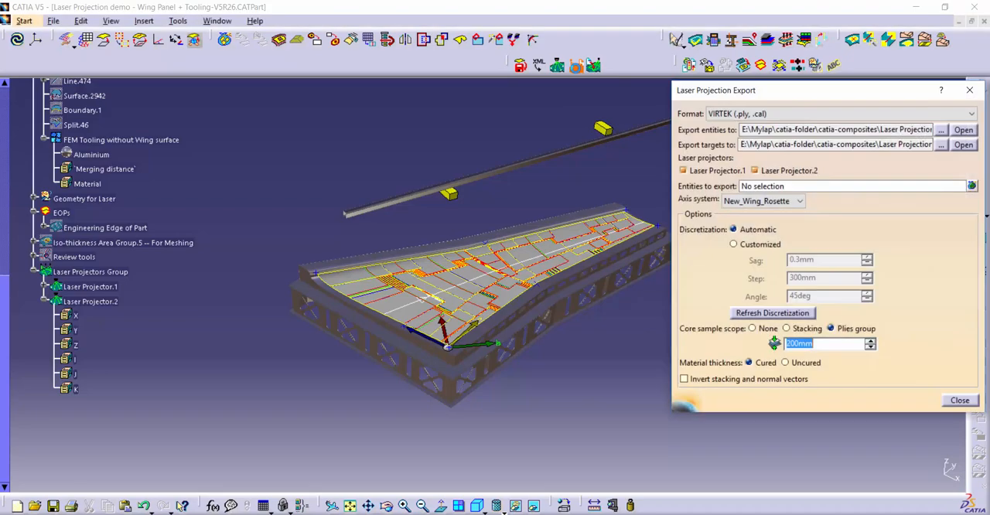
{"action": "left_click_drag", "start_coordinate": [668, 249], "coordinate": [775, 253]}
{"action": "left_click_drag", "start_coordinate": [908, 92], "coordinate": [821, 96]}
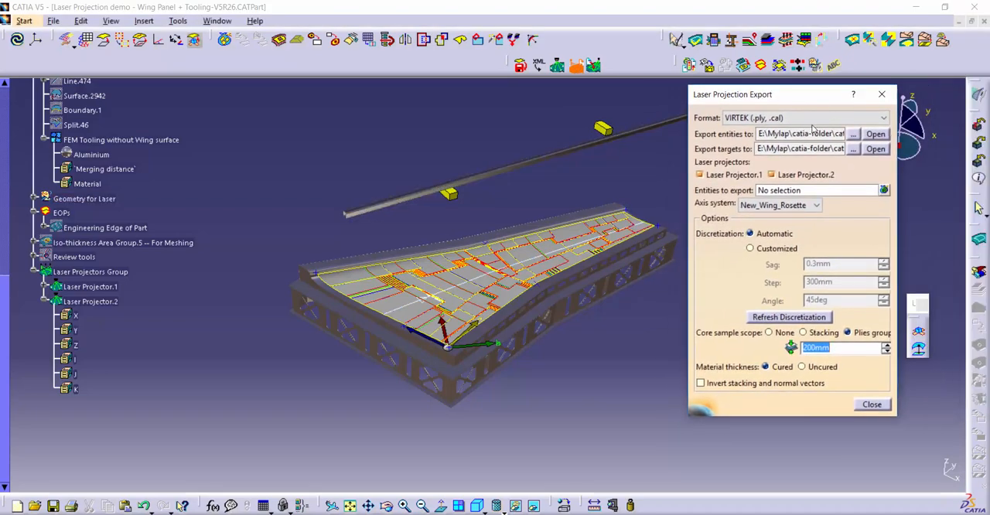
{"action": "left_click", "coordinate": [864, 120]}
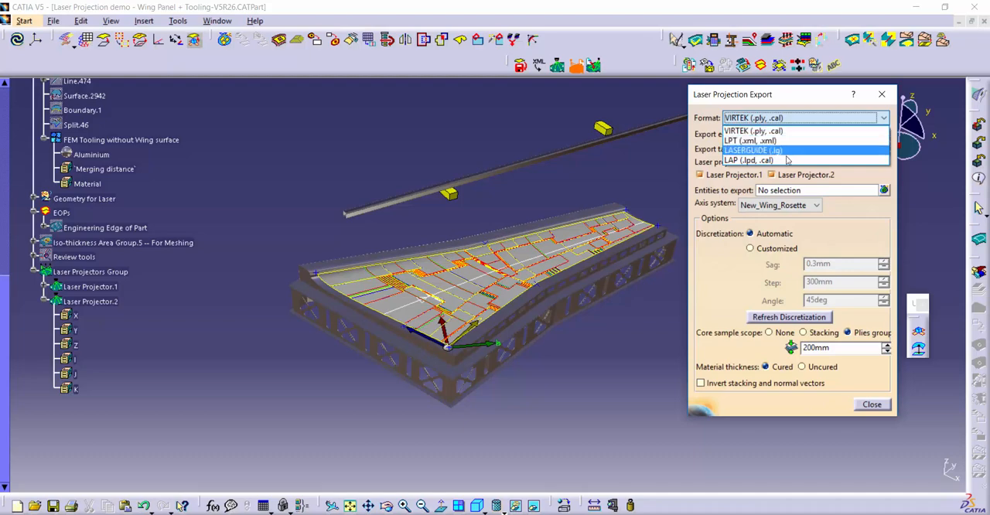
{"action": "left_click", "coordinate": [820, 97]}
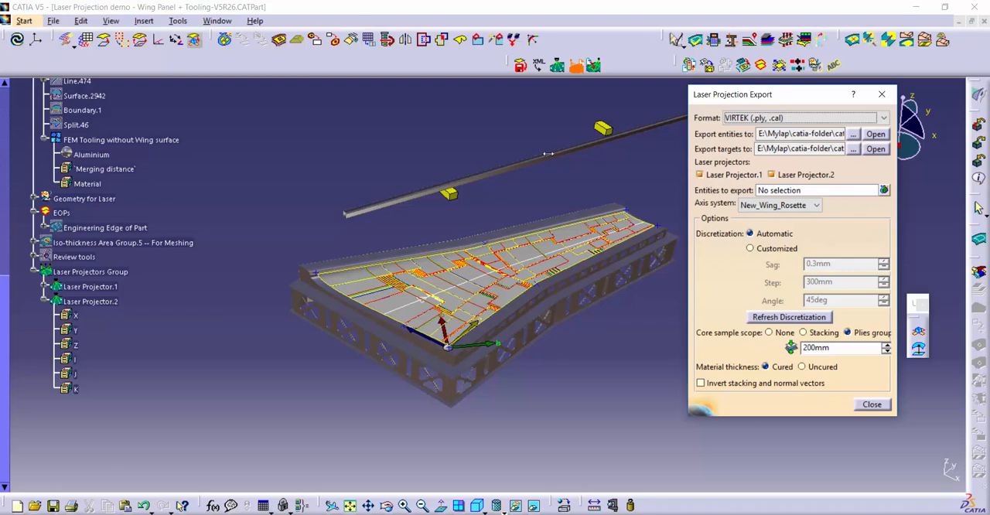
{"action": "left_click_drag", "start_coordinate": [688, 192], "coordinate": [668, 193]}
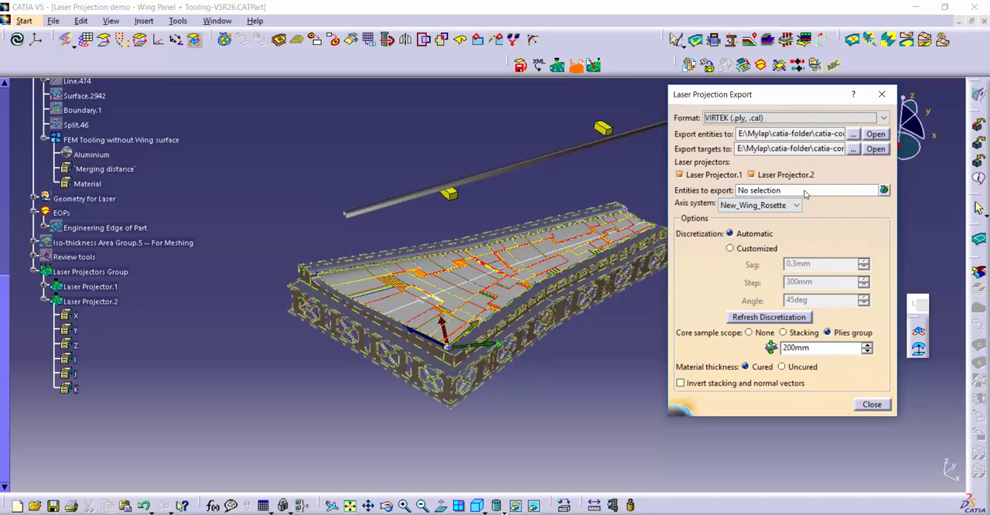
Choose Ply.108 from Seq.80 of Plies Group.1 as the entity to export.
{"action": "left_click_drag", "start_coordinate": [32, 150], "coordinate": [28, 418]}
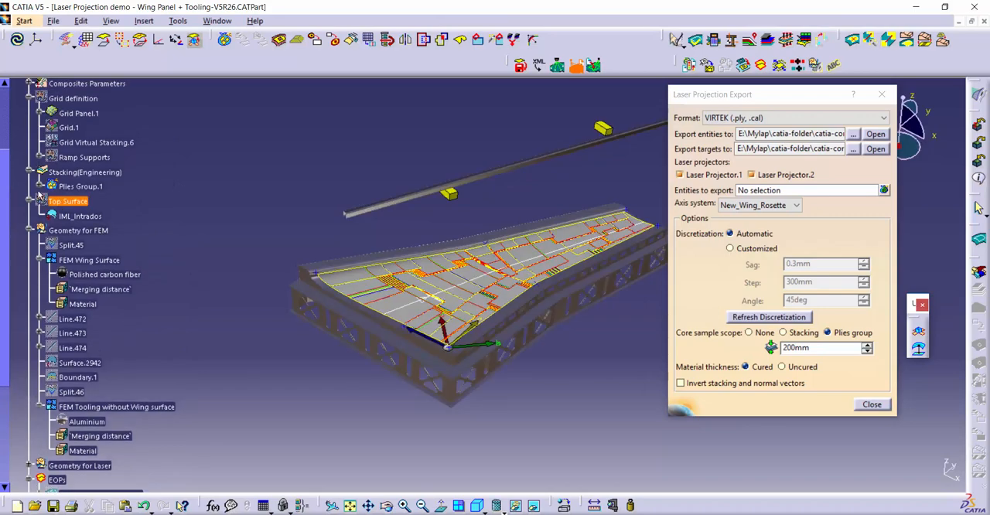
{"action": "left_click", "coordinate": [41, 186]}
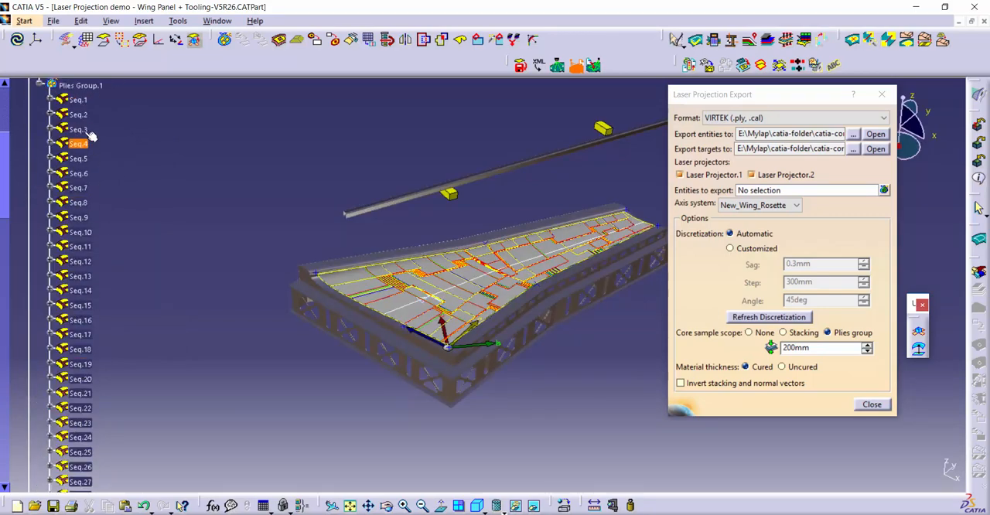
{"action": "left_click_drag", "start_coordinate": [5, 159], "coordinate": [6, 386]}
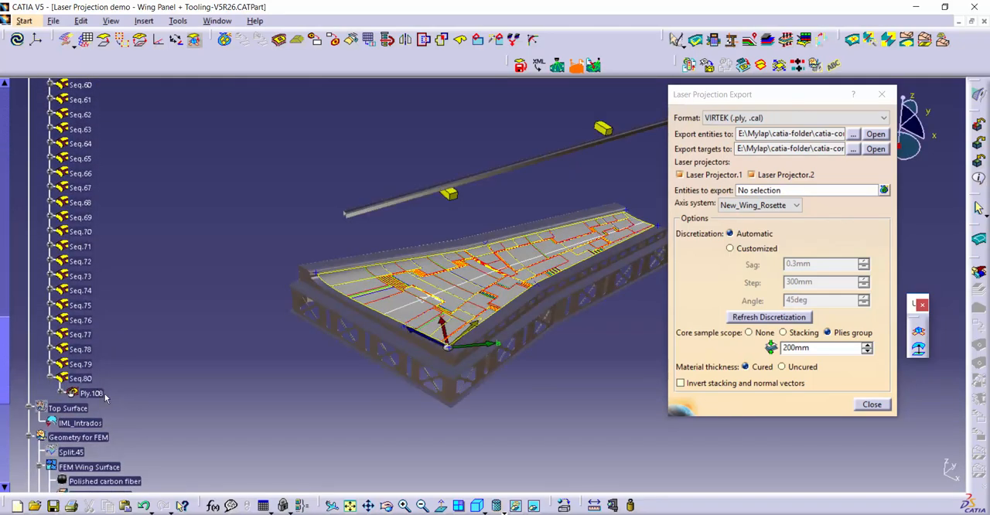
{"action": "left_click", "coordinate": [101, 393]}
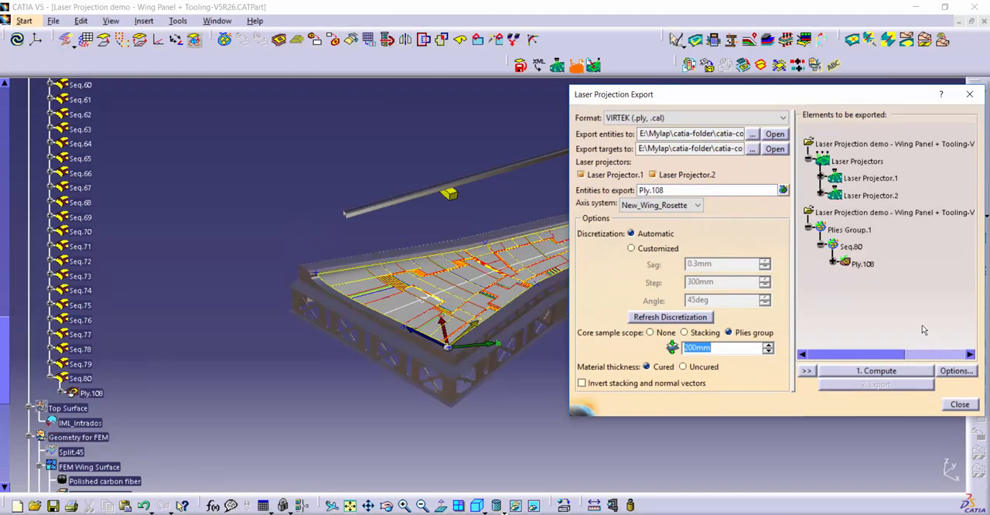
Display the laser projection preview of Ply.108 and inspect its rays and contour along the wing panel.
{"action": "left_click", "coordinate": [865, 265]}
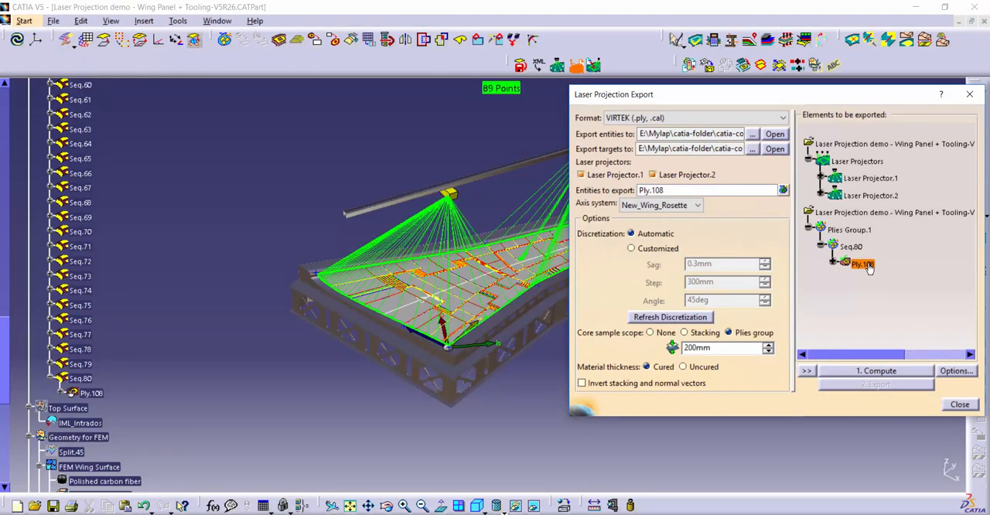
{"action": "middle_click_drag", "start_coordinate": [531, 399], "coordinate": [375, 399]}
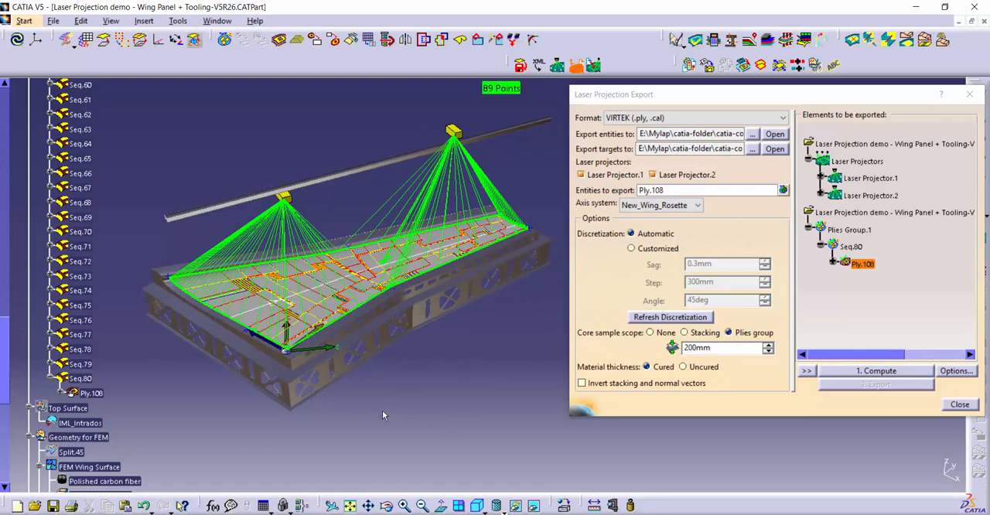
{"action": "middle_click_drag", "start_coordinate": [382, 410], "coordinate": [443, 389]}
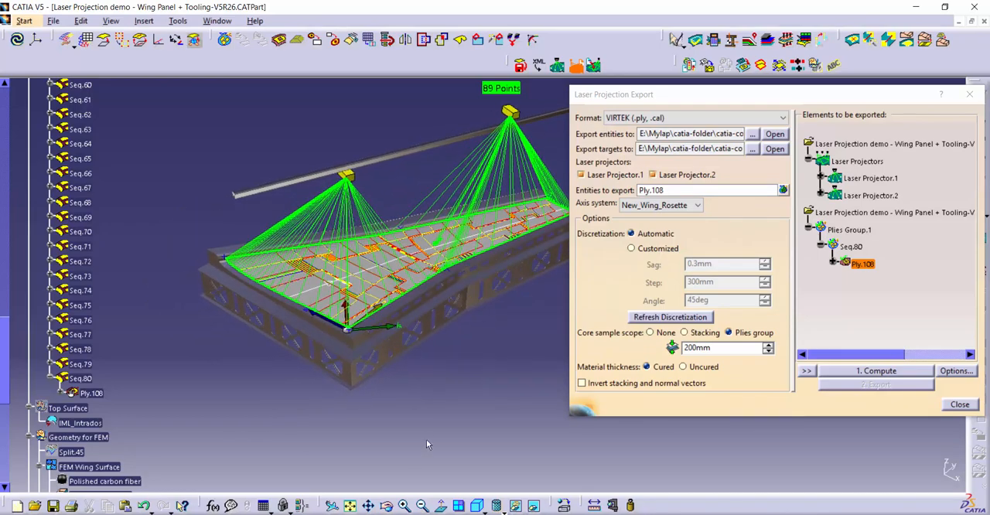
{"action": "middle_click_drag", "start_coordinate": [341, 341], "coordinate": [430, 374], "text": "ctrl"}
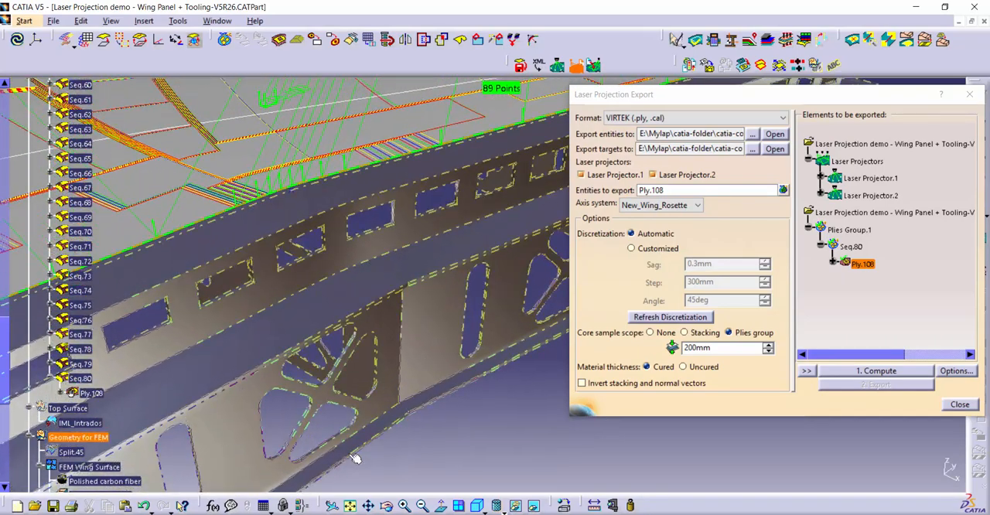
{"action": "middle_click_drag", "start_coordinate": [442, 482], "coordinate": [527, 478]}
{"action": "middle_click_drag", "start_coordinate": [444, 458], "coordinate": [715, 396]}
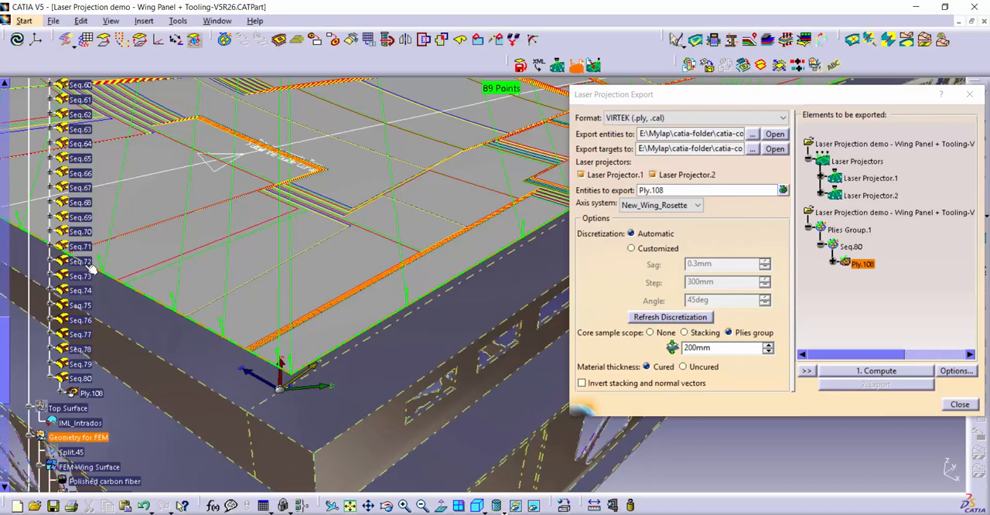
Compute the laser projection of Ply.108 and inspect the resulting ply contour close up and across the wing panel.
{"action": "left_click", "coordinate": [891, 373]}
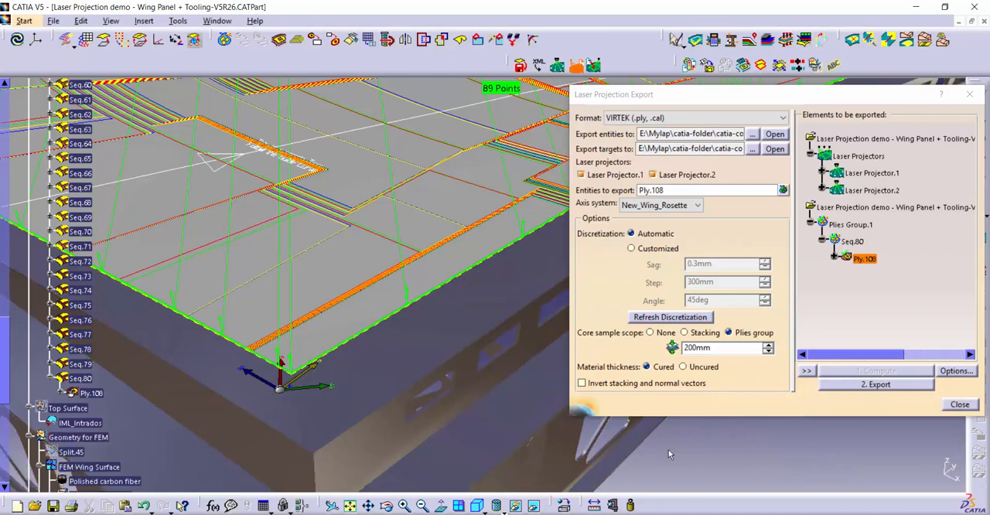
{"action": "middle_click_drag", "start_coordinate": [667, 470], "coordinate": [671, 396], "text": "ctrl"}
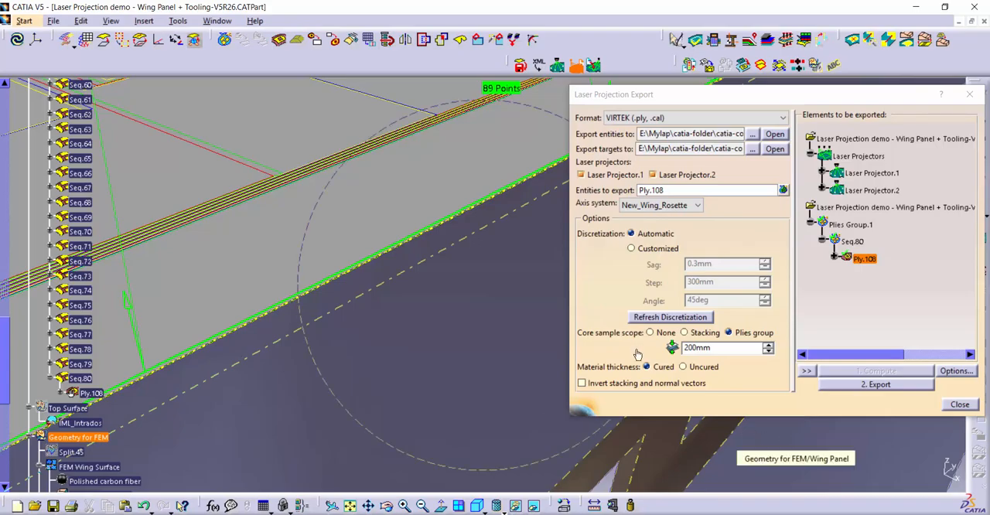
{"action": "middle_click_drag", "start_coordinate": [637, 355], "coordinate": [637, 404], "text": "ctrl"}
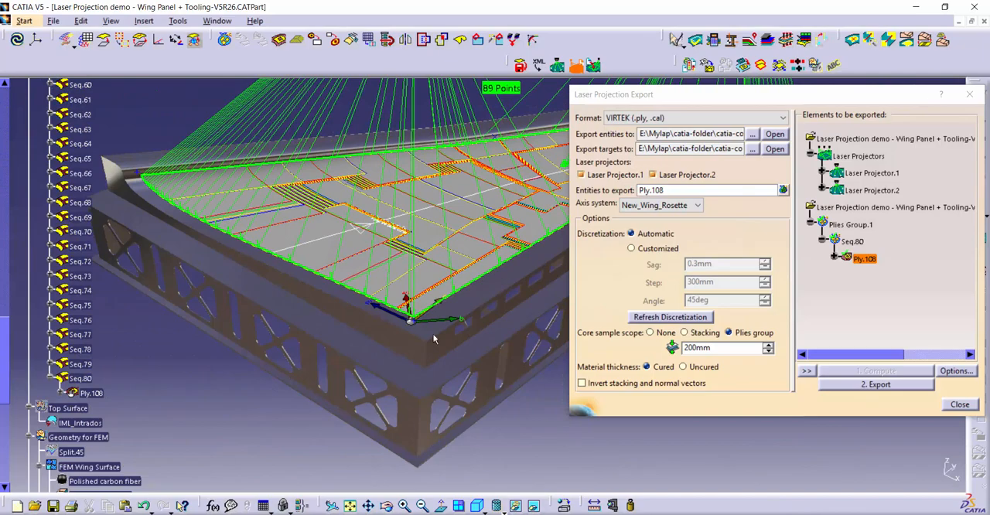
{"action": "middle_click_drag", "start_coordinate": [433, 338], "coordinate": [456, 292]}
{"action": "middle_click_drag", "start_coordinate": [544, 404], "coordinate": [461, 449], "text": "ctrl"}
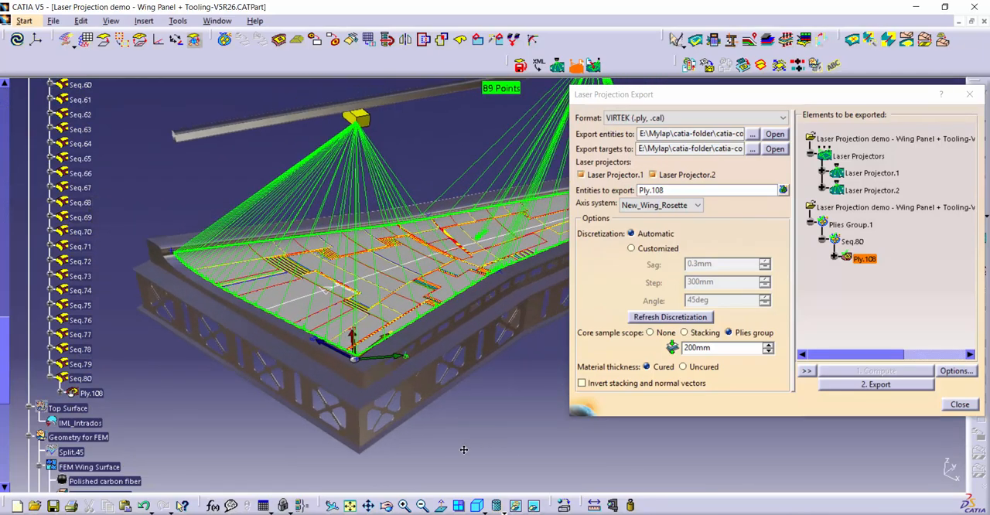
{"action": "middle_click_drag", "start_coordinate": [418, 335], "coordinate": [311, 376]}
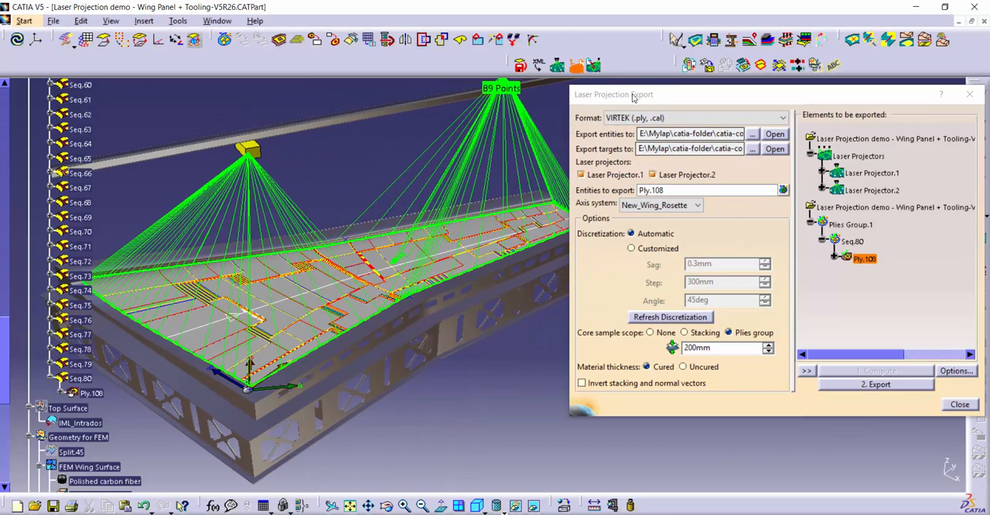
Show and hide the laser projectors' vertical limit planes and the neighbouring set of limit surfaces through the display options.
{"action": "left_click", "coordinate": [953, 371]}
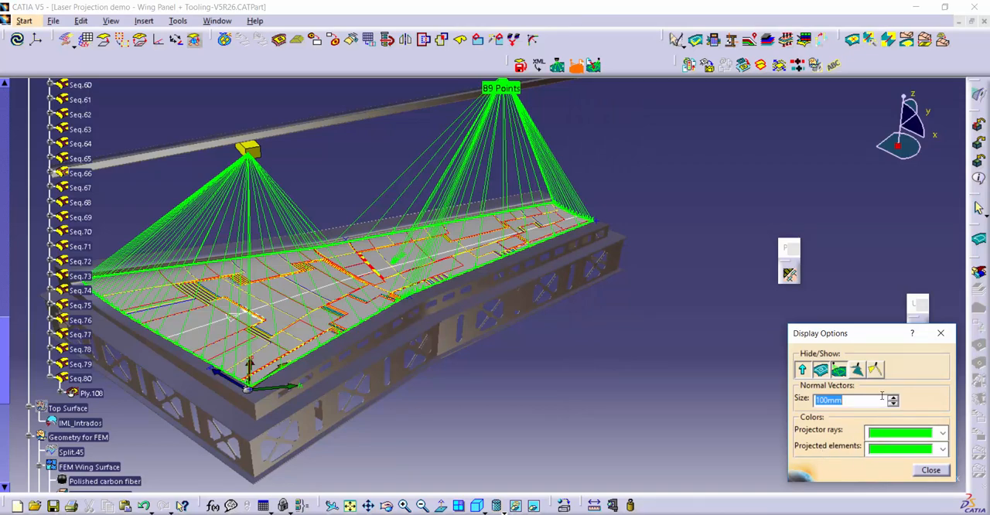
{"action": "left_click_drag", "start_coordinate": [680, 320], "coordinate": [808, 408]}
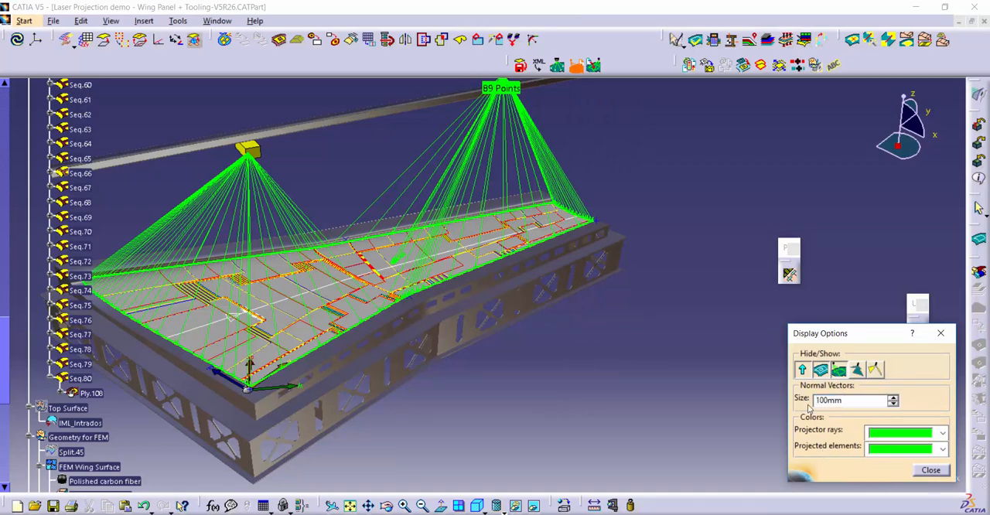
{"action": "left_click", "coordinate": [856, 369]}
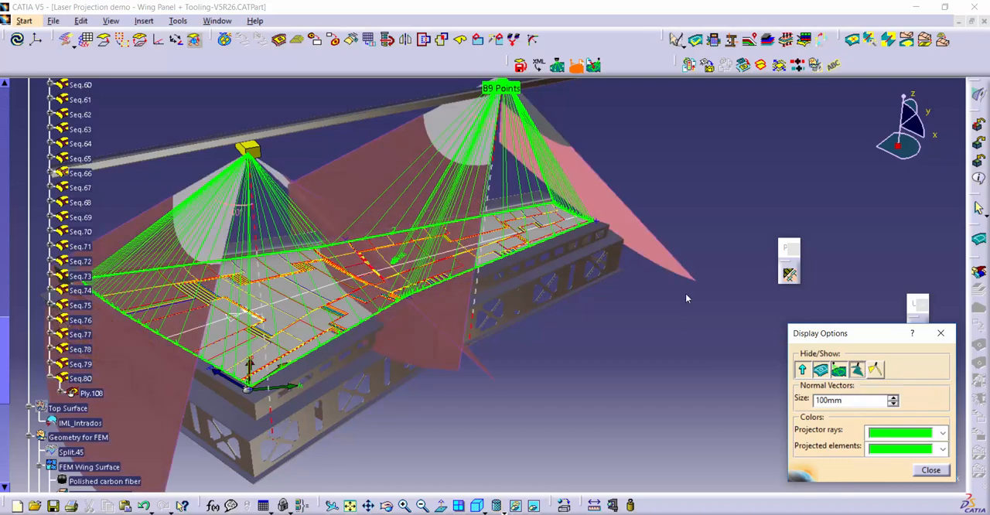
{"action": "left_click", "coordinate": [874, 370]}
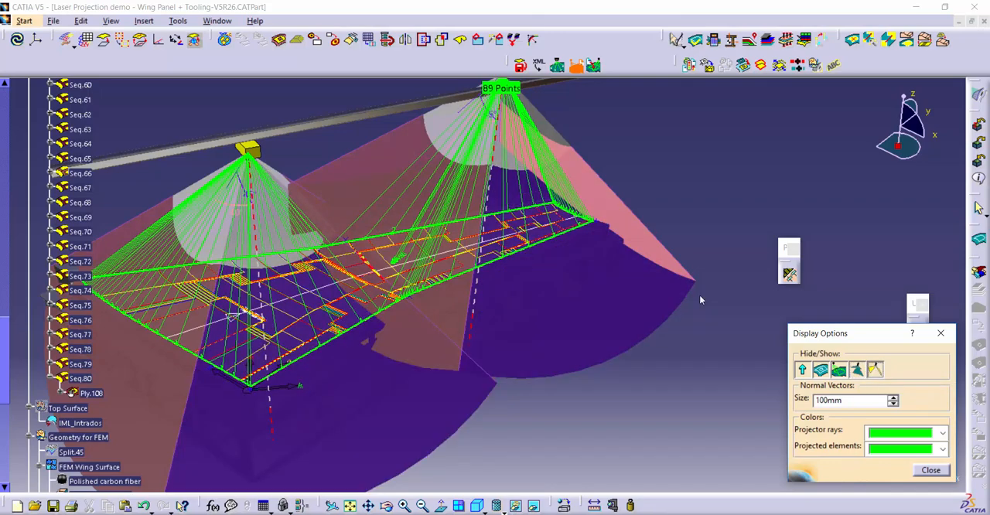
{"action": "left_click", "coordinate": [874, 370]}
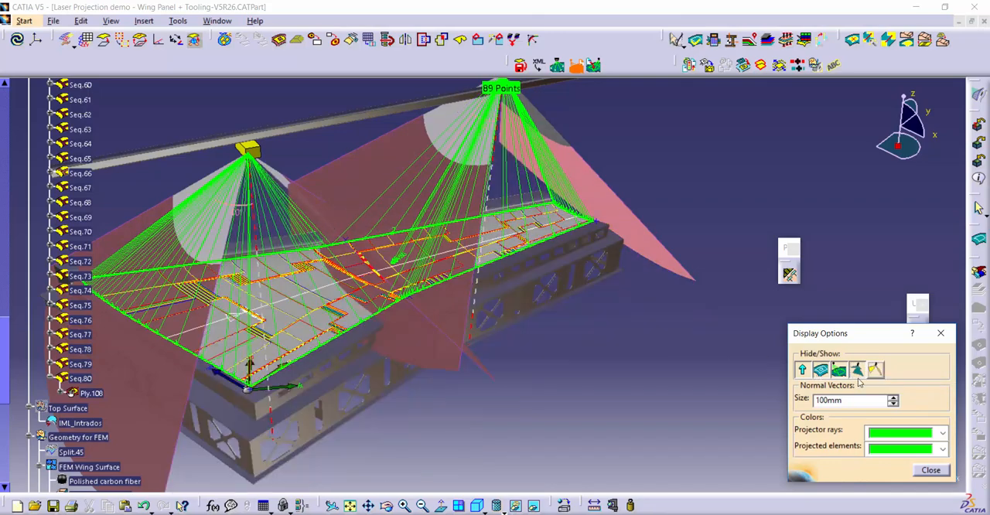
{"action": "left_click", "coordinate": [856, 371]}
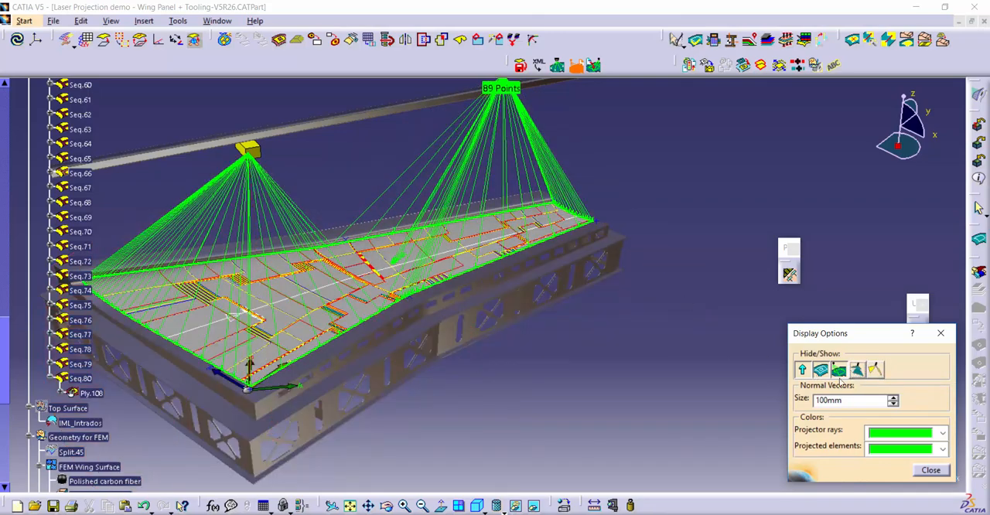
{"action": "left_click", "coordinate": [930, 469]}
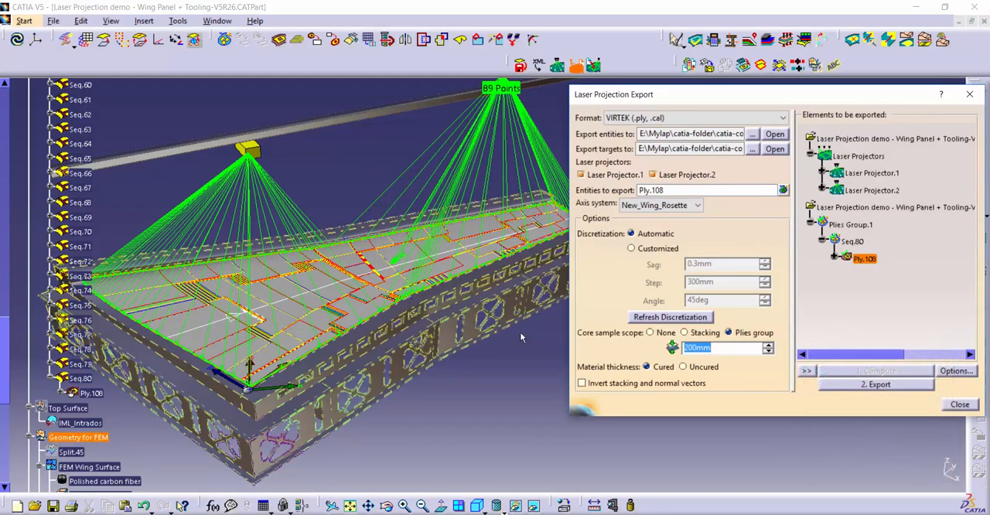
Export the computed projection of Ply.108 in VIRTEK format, replacing the existing .ply and .cal files.
{"action": "middle_click_drag", "start_coordinate": [540, 377], "coordinate": [542, 396]}
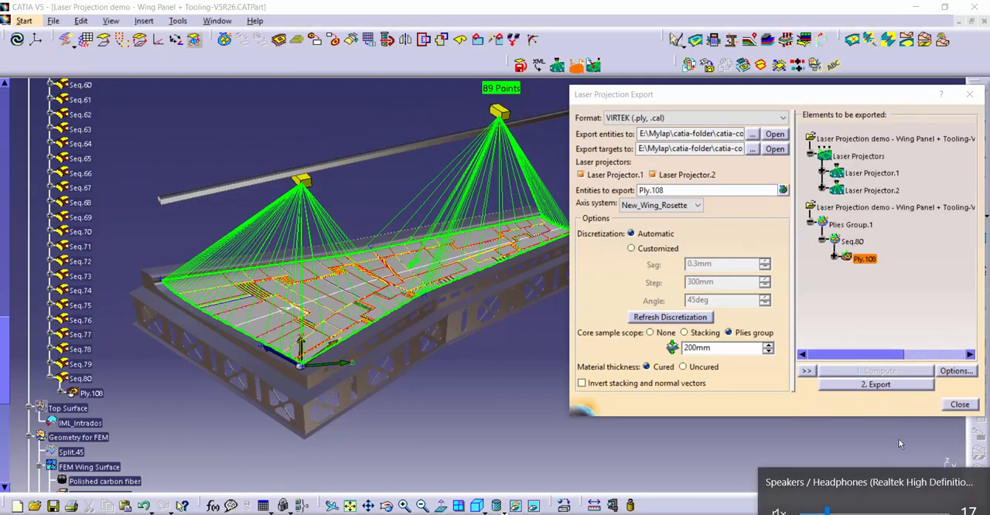
{"action": "left_click", "coordinate": [895, 387]}
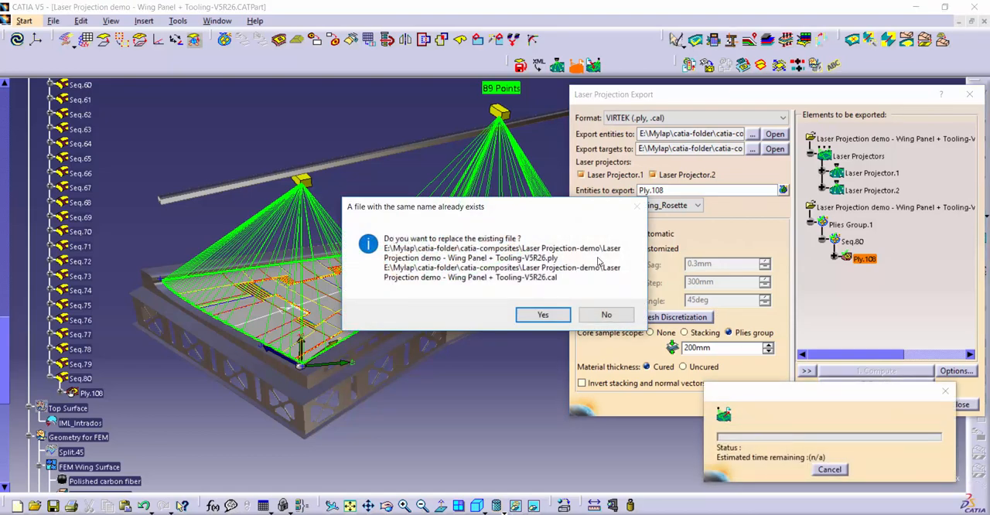
{"action": "left_click", "coordinate": [542, 315]}
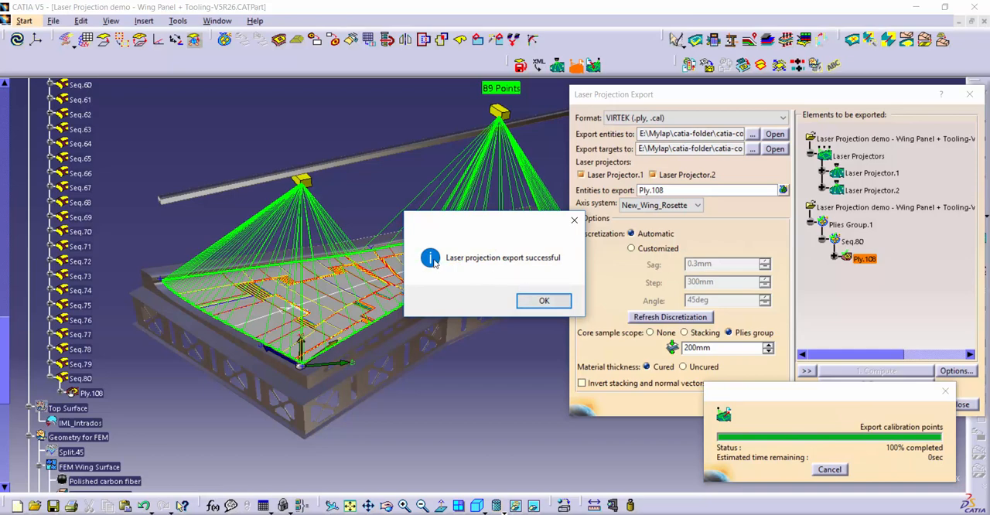
{"action": "left_click", "coordinate": [545, 301]}
{"action": "mouse_move", "coordinate": [332, 514]}
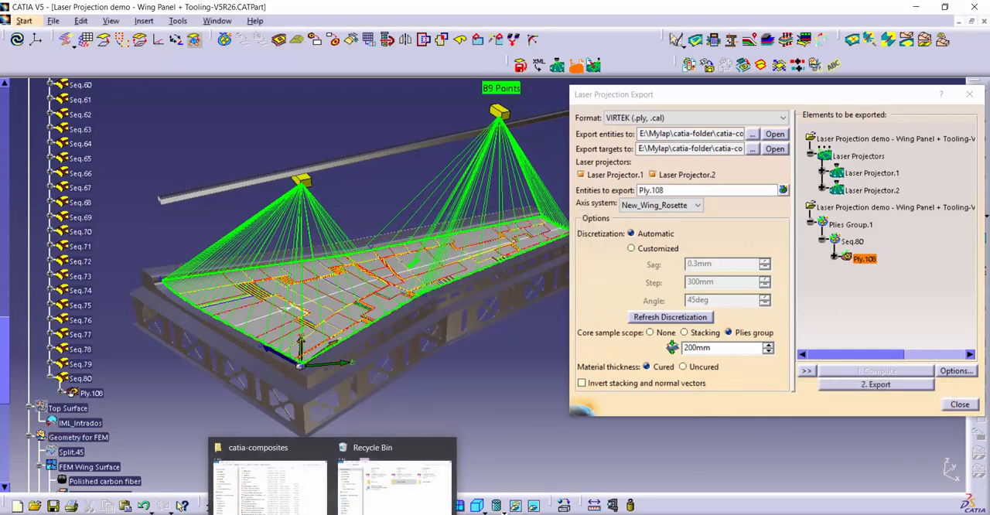
{"action": "left_click", "coordinate": [437, 506]}
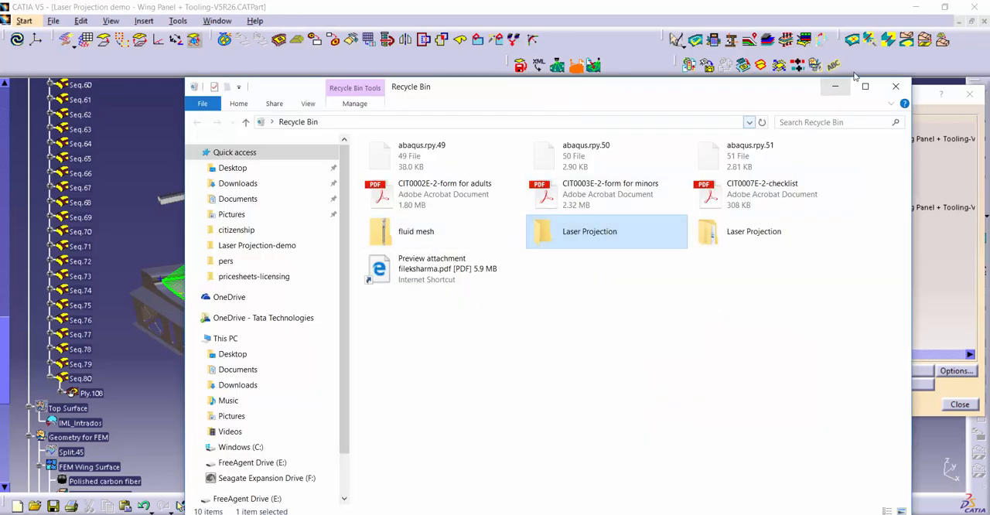
{"action": "left_click", "coordinate": [834, 86]}
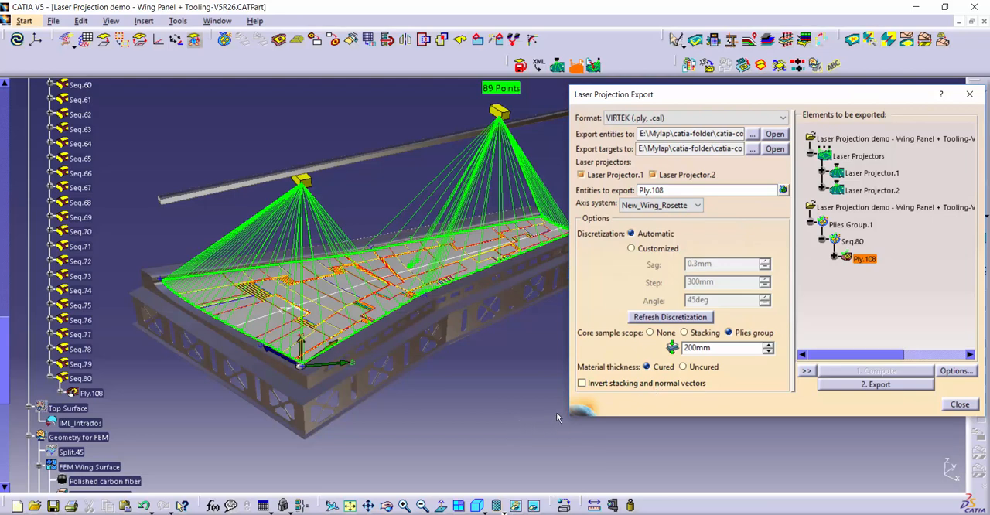
Move the Laser Projection Export dialog aside and close it to finish the export of Ply.108.
{"action": "left_click", "coordinate": [771, 98]}
{"action": "left_click_drag", "start_coordinate": [771, 98], "coordinate": [732, 95]}
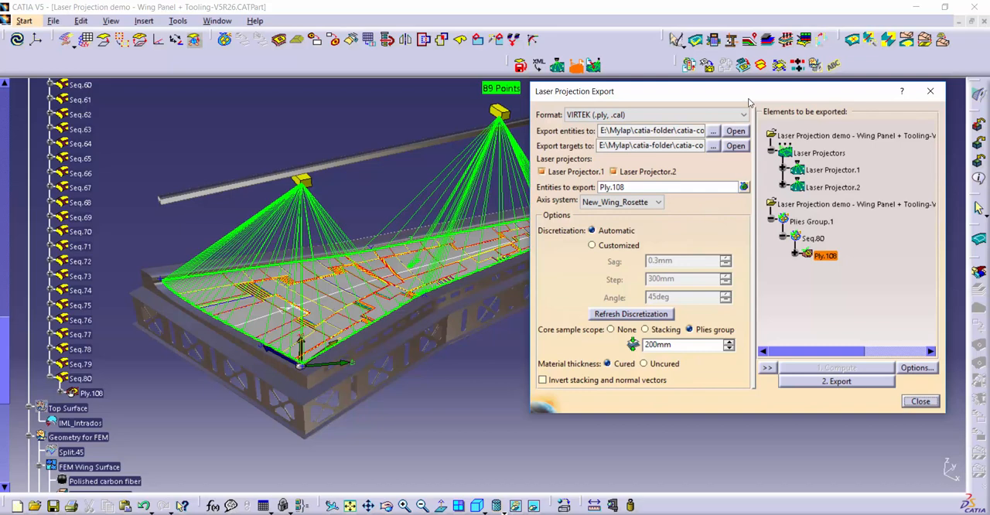
{"action": "left_click", "coordinate": [919, 407]}
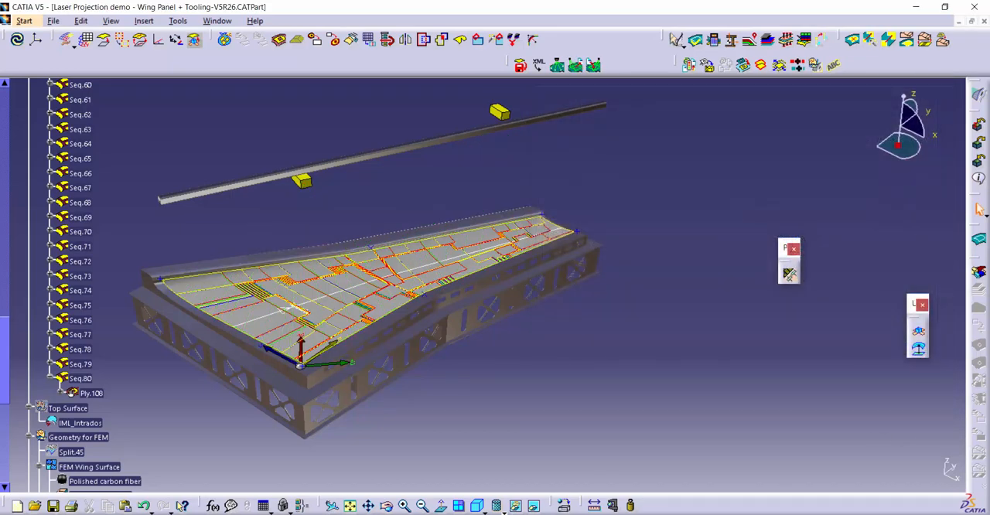